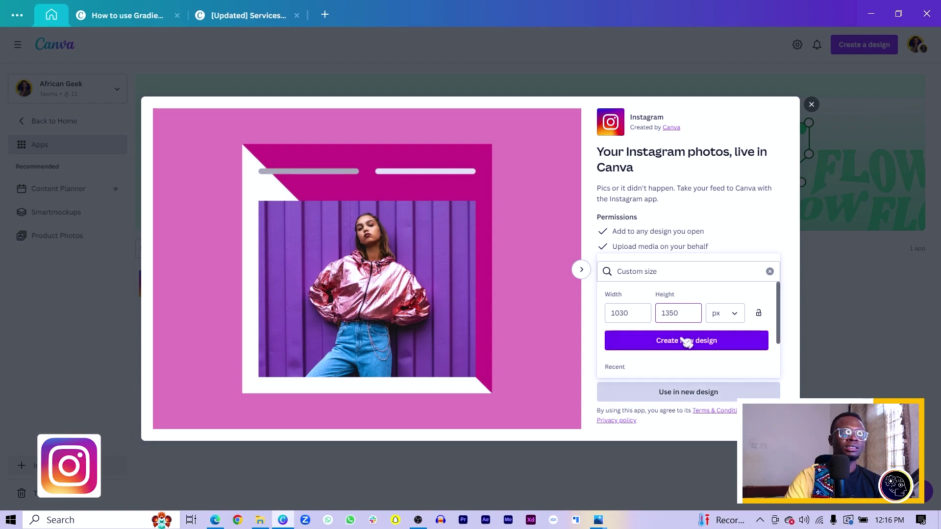
Step: Create the 1030 × 1350 px design and drag in the infographic poster, enlarging it to fill the page
{"action": "left_click", "coordinate": [686, 342]}
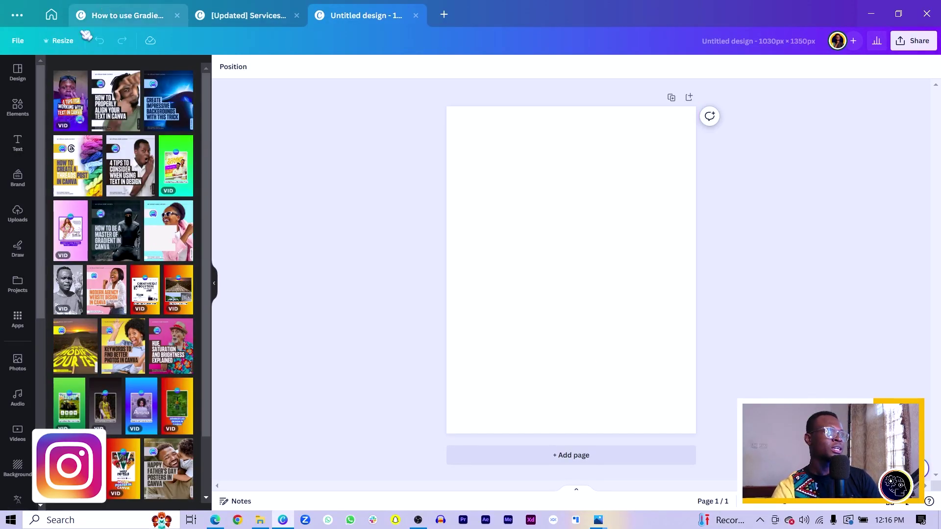
{"action": "scroll", "coordinate": [84, 292], "scroll_direction": "down", "scroll_amount": 8}
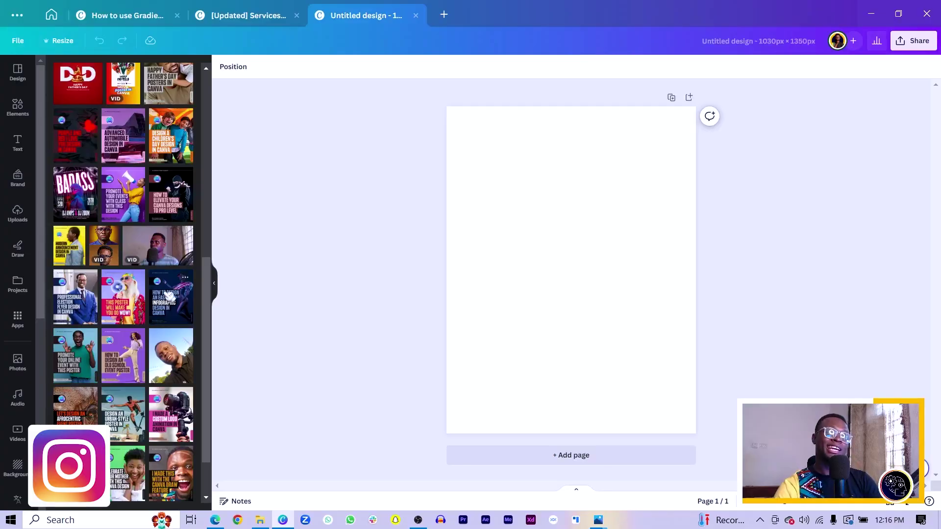
{"action": "left_click_drag", "start_coordinate": [549, 281], "coordinate": [487, 300]}
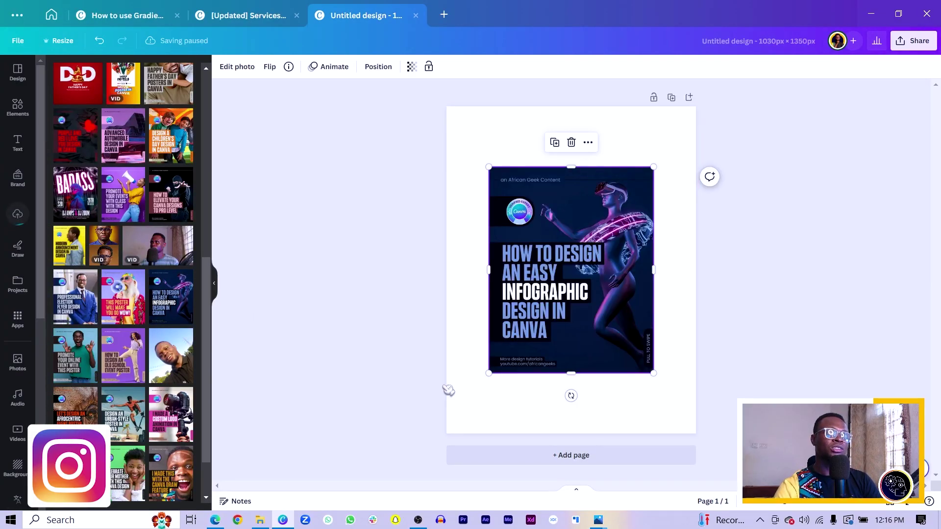
{"action": "left_click_drag", "start_coordinate": [488, 371], "coordinate": [447, 420]}
{"action": "left_click_drag", "start_coordinate": [588, 209], "coordinate": [587, 207]}
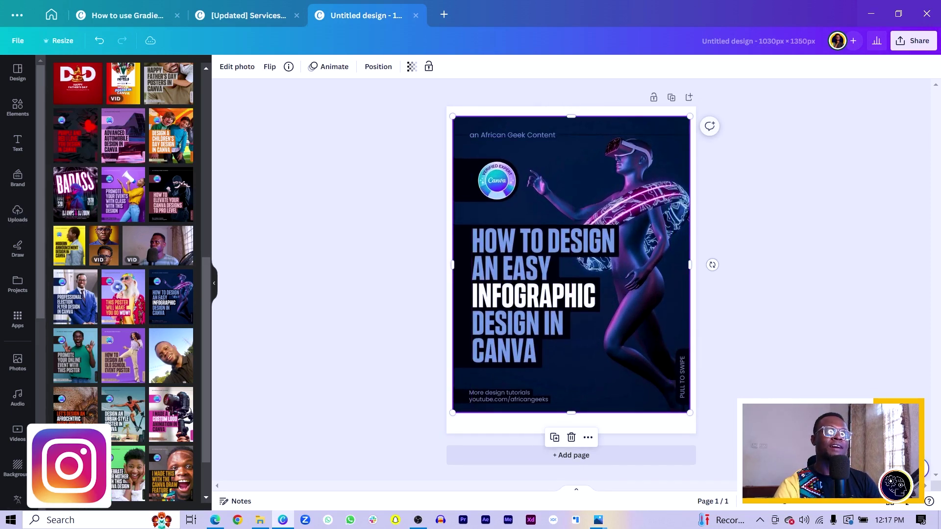
Step: Pick Instagram from the design's share options with the Schedule posts from desktop choice
{"action": "left_click", "coordinate": [914, 43]}
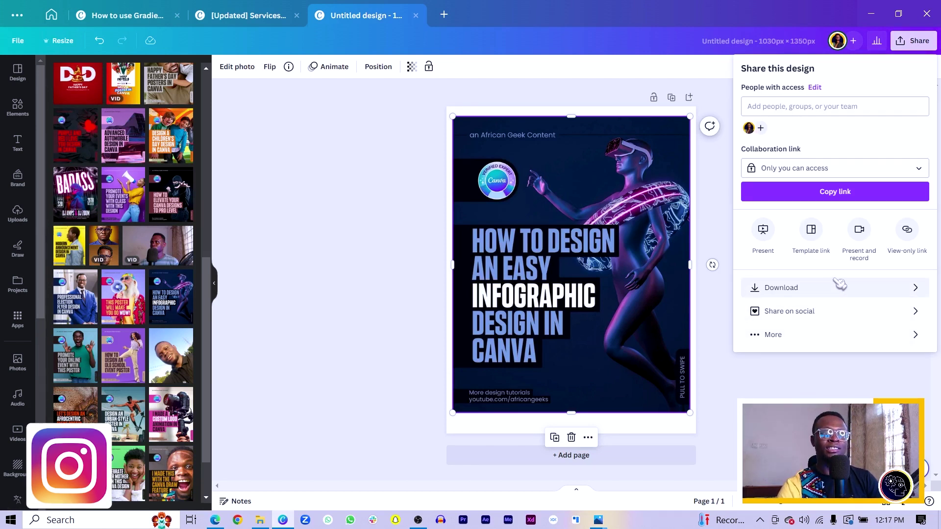
{"action": "left_click", "coordinate": [839, 333]}
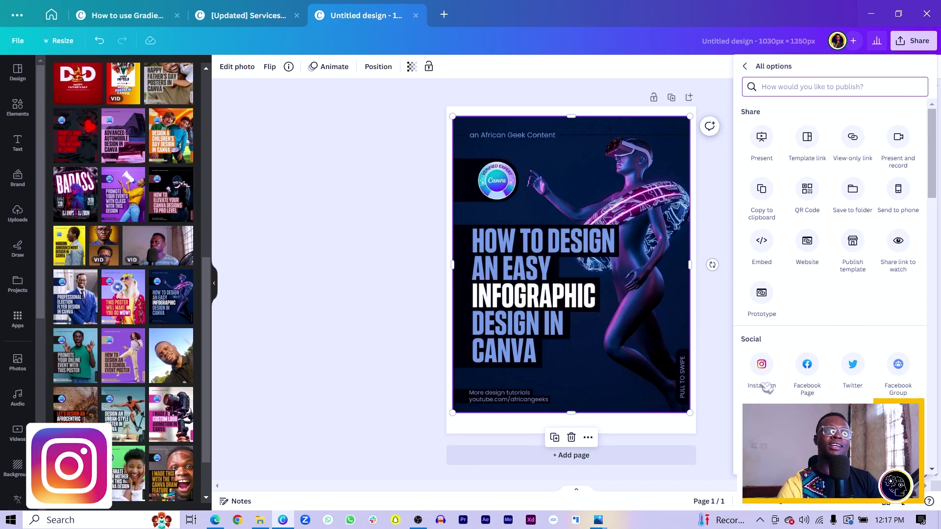
{"action": "left_click", "coordinate": [762, 365]}
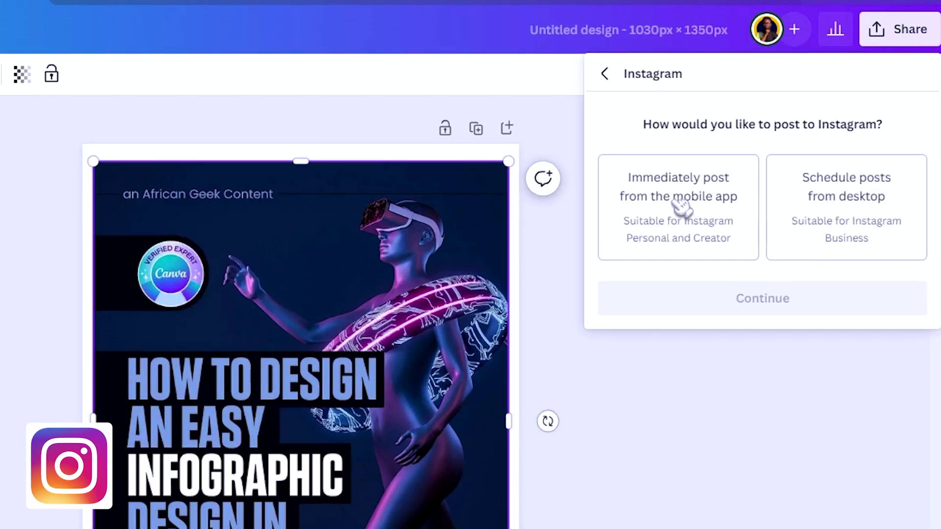
{"action": "left_click", "coordinate": [856, 223]}
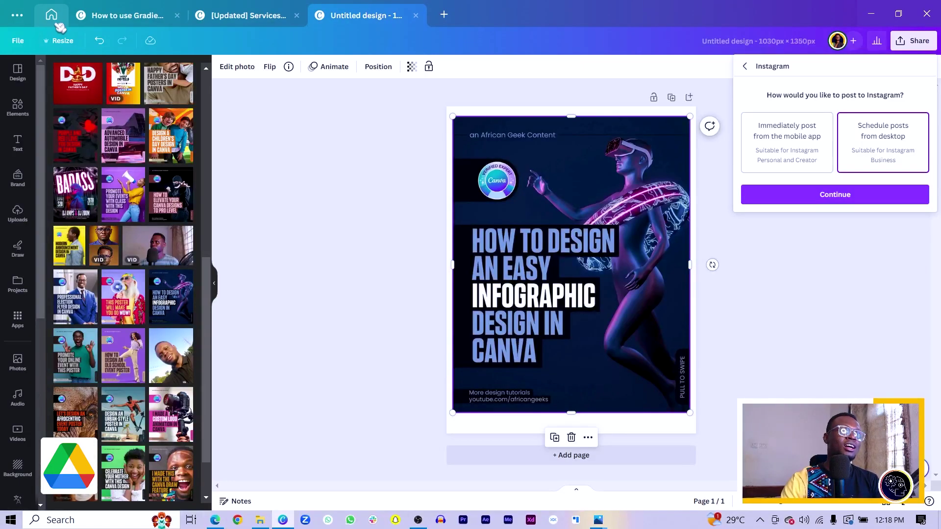
Step: Leave the Instagram details, search the apps for 'google drive' and open Google Drive
{"action": "left_click", "coordinate": [60, 23]}
{"action": "left_click", "coordinate": [691, 73]}
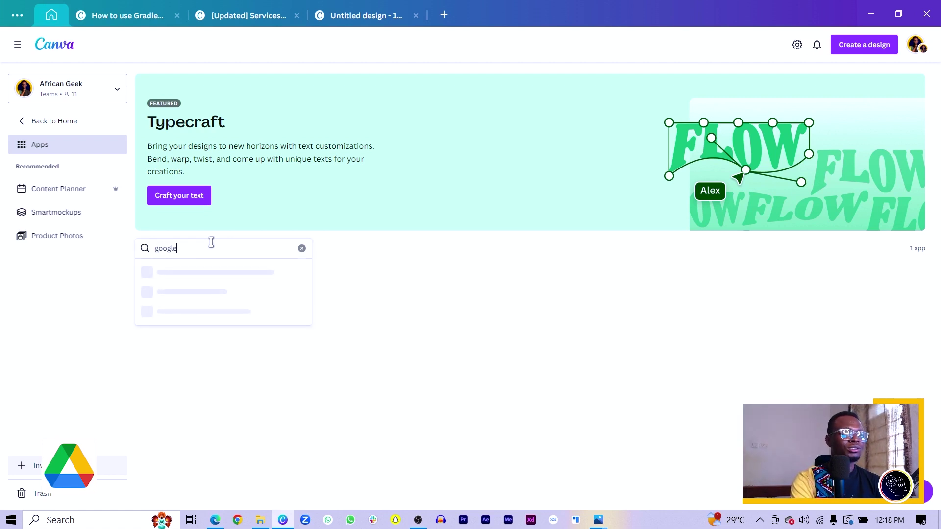
{"action": "left_click", "coordinate": [211, 242]}
{"action": "type", "text": "google drive"}
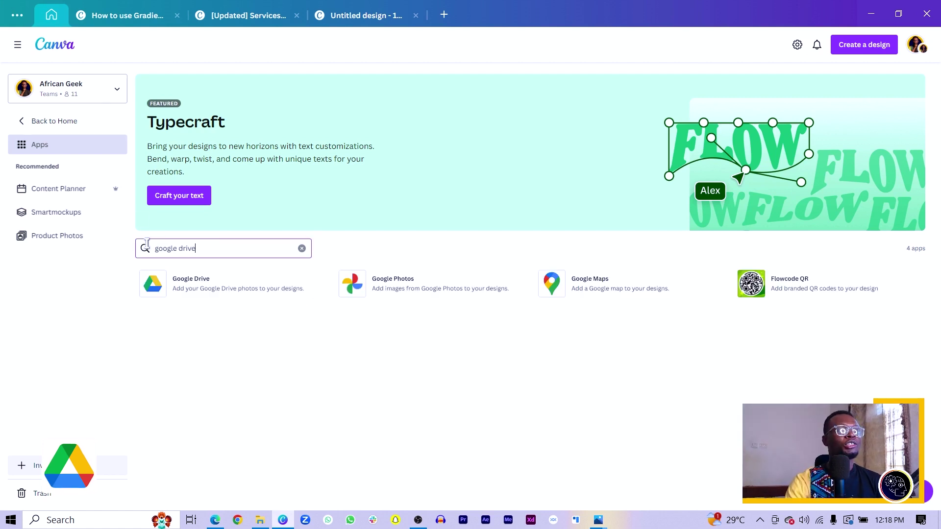
{"action": "left_click", "coordinate": [223, 292]}
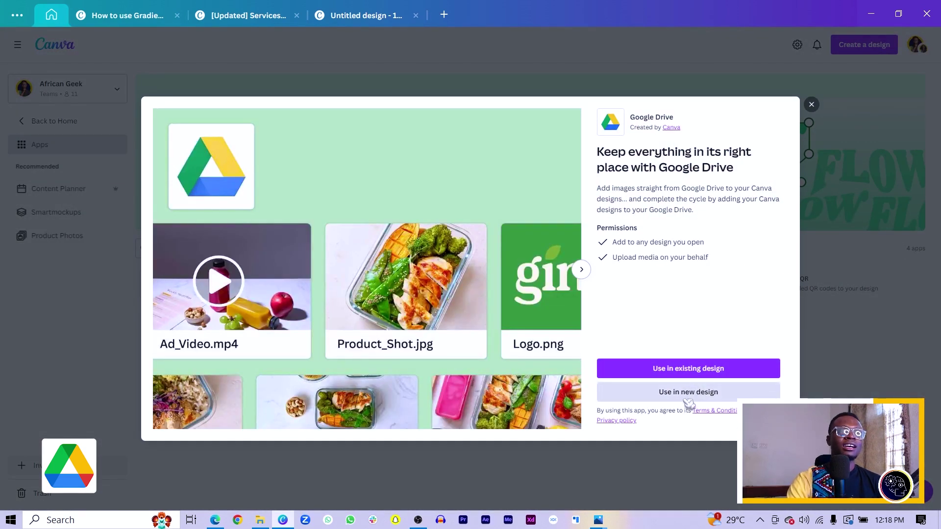
Step: Start a new 1030 × 1350 px custom-size design with the Google Drive app
{"action": "left_click", "coordinate": [695, 371]}
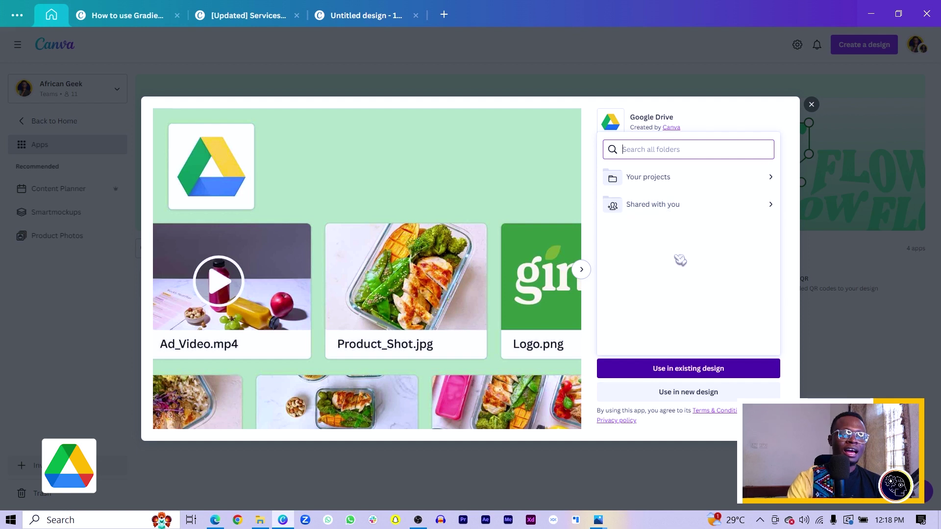
{"action": "left_click", "coordinate": [664, 181]}
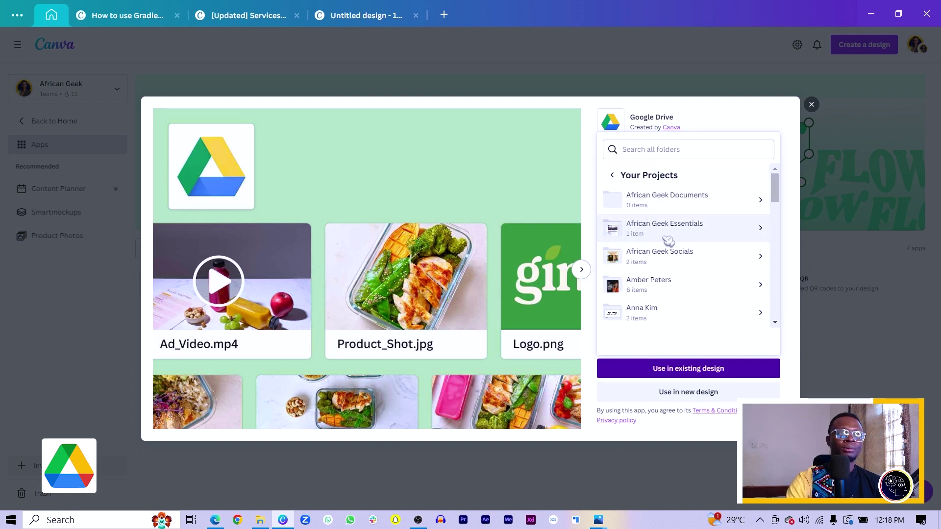
{"action": "left_click", "coordinate": [679, 390]}
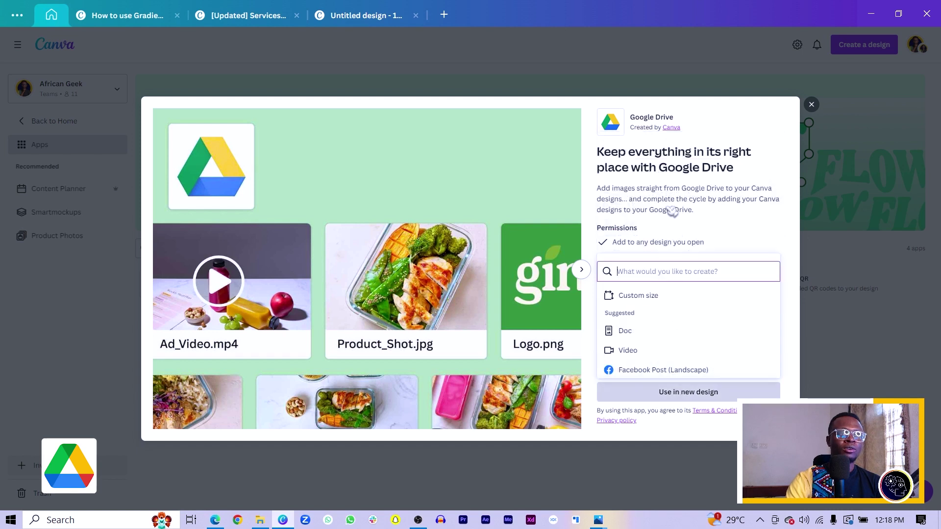
{"action": "left_click", "coordinate": [645, 296]}
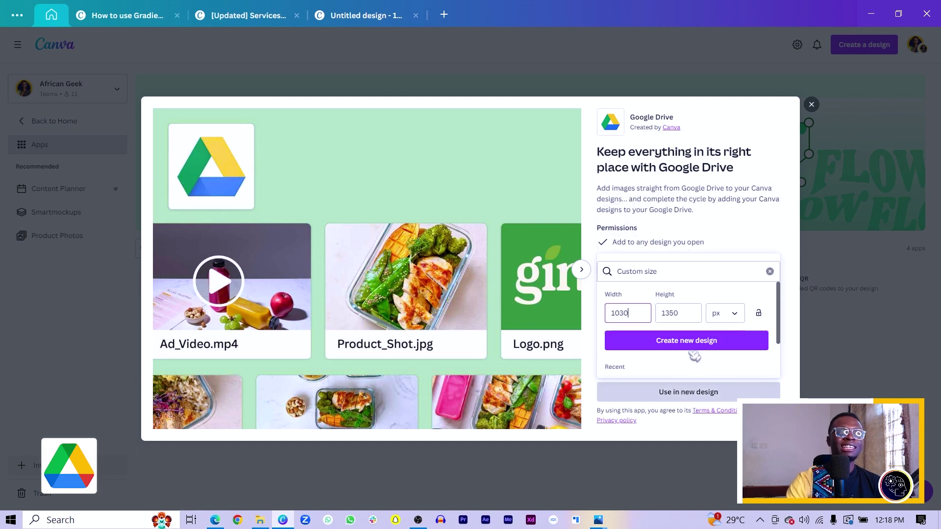
{"action": "left_click", "coordinate": [612, 343]}
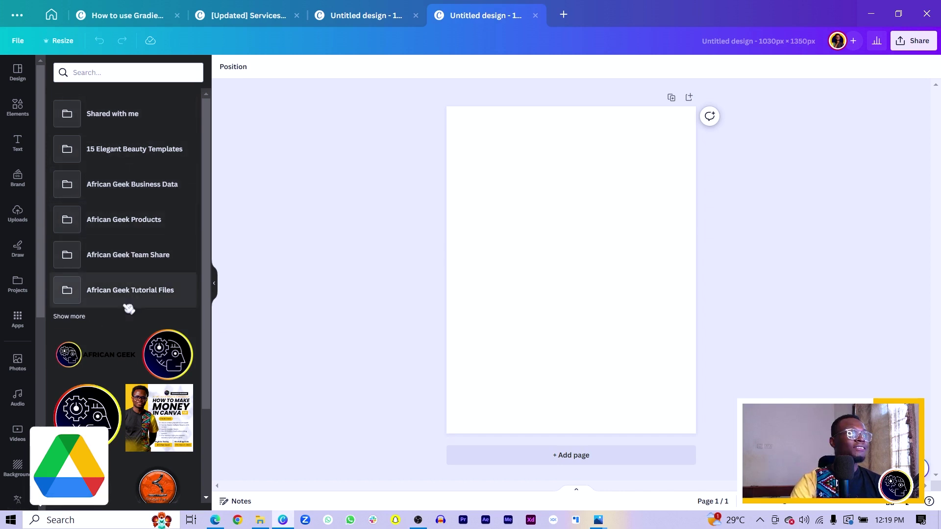
Step: Browse the African Geek Products folders, ending in the 1080 x 1080 Product Highlight folder
{"action": "left_click", "coordinate": [124, 225]}
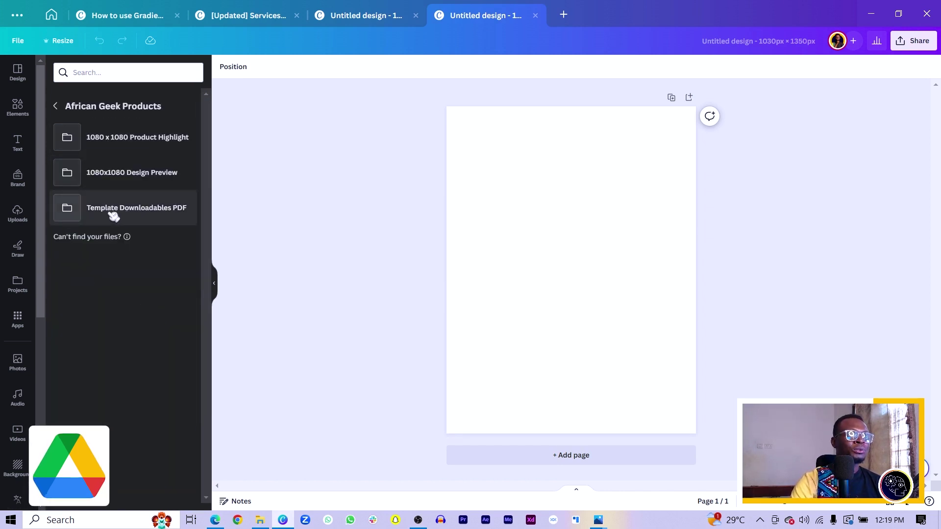
{"action": "left_click", "coordinate": [112, 216]}
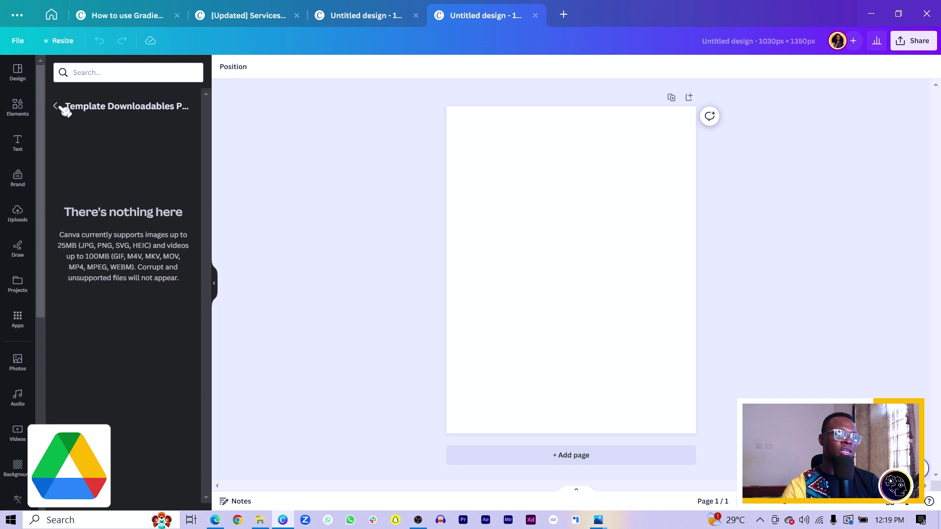
{"action": "left_click", "coordinate": [57, 106]}
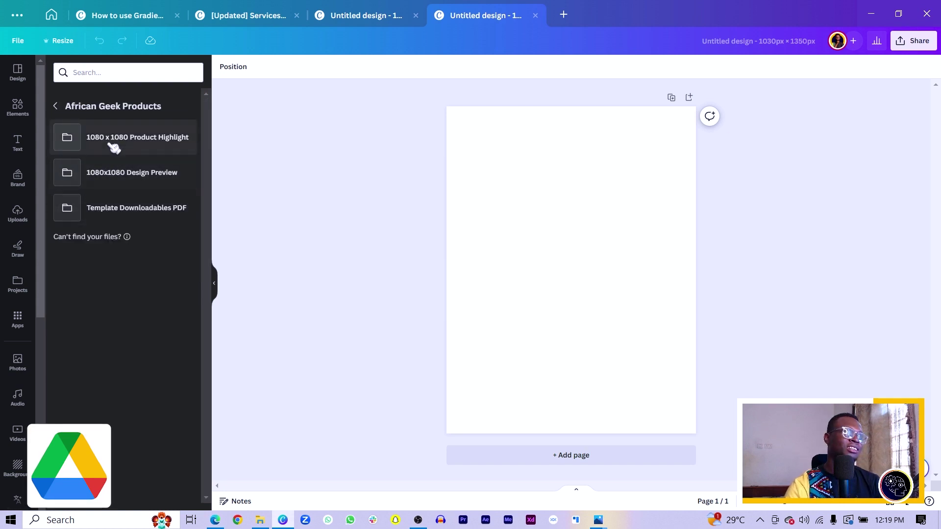
{"action": "left_click", "coordinate": [114, 147]}
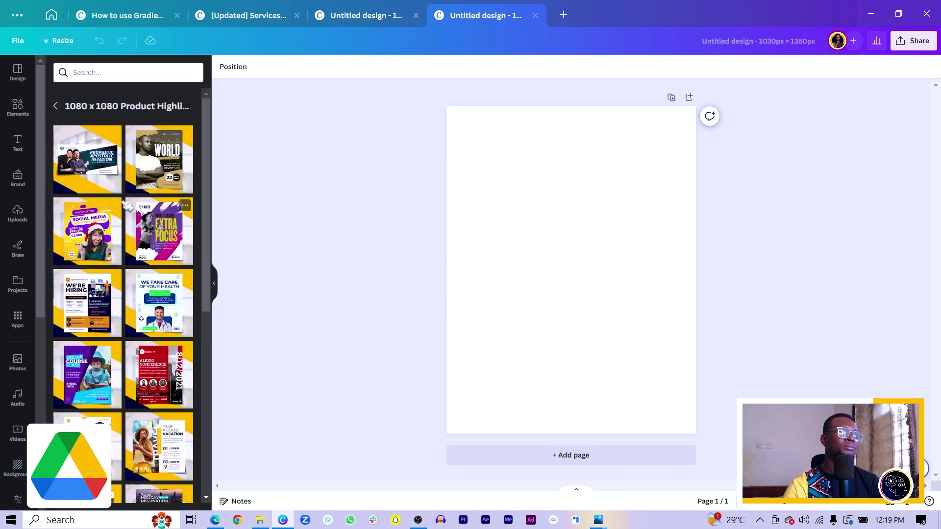
Step: Scroll through the Product Highlight flyer templates, then return to the Apps page on Home
{"action": "scroll", "coordinate": [133, 245], "scroll_direction": "down", "scroll_amount": 10}
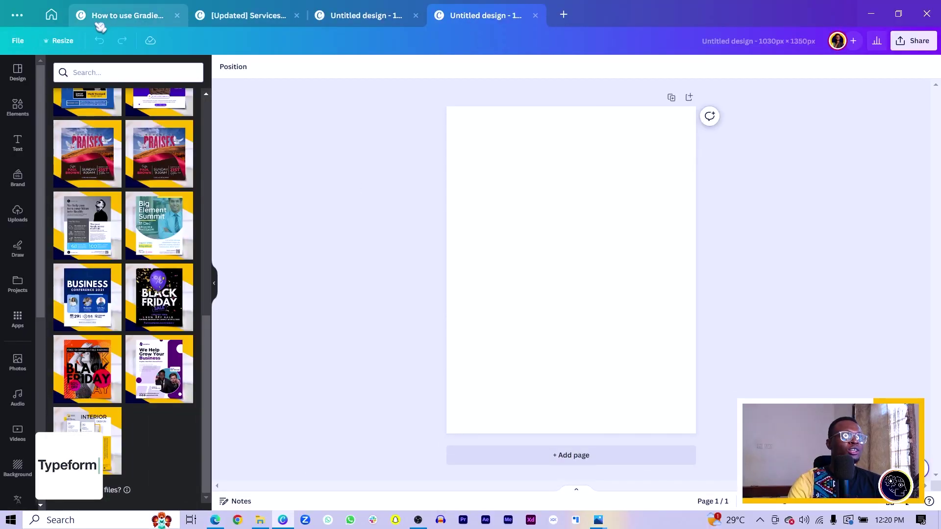
{"action": "left_click", "coordinate": [52, 15]}
Step: Search the apps for 'typeform', open Typeform and start a new design, searching 'presentation'
{"action": "left_click", "coordinate": [279, 87]}
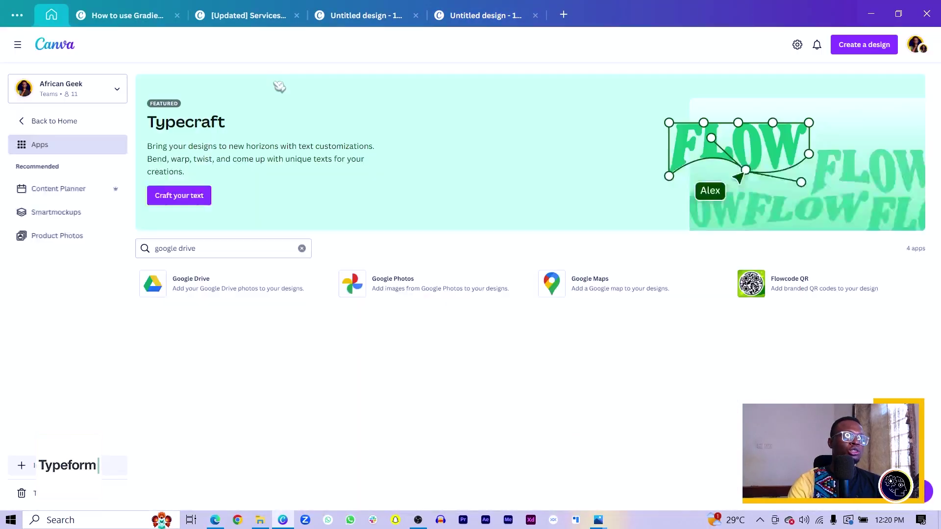
{"action": "left_click", "coordinate": [190, 249]}
{"action": "type", "text": "typefo"}
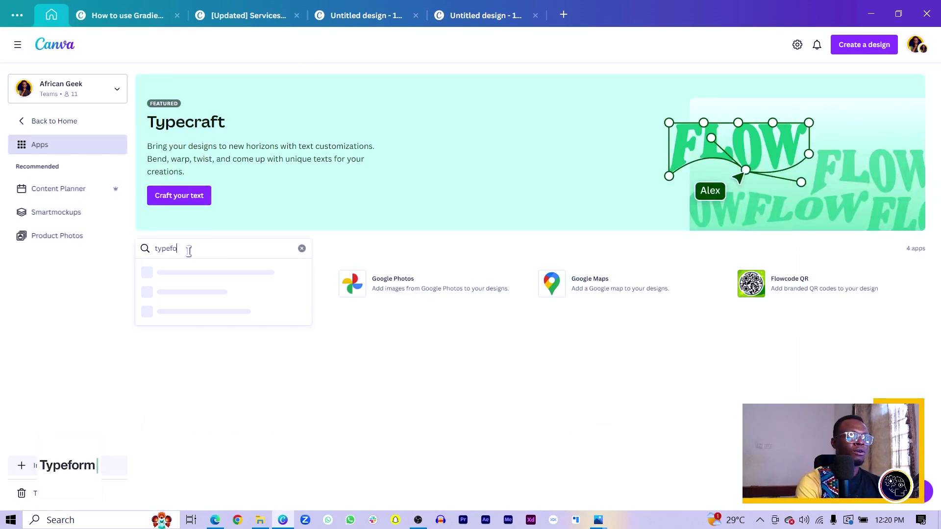
{"action": "type", "text": "rm"}
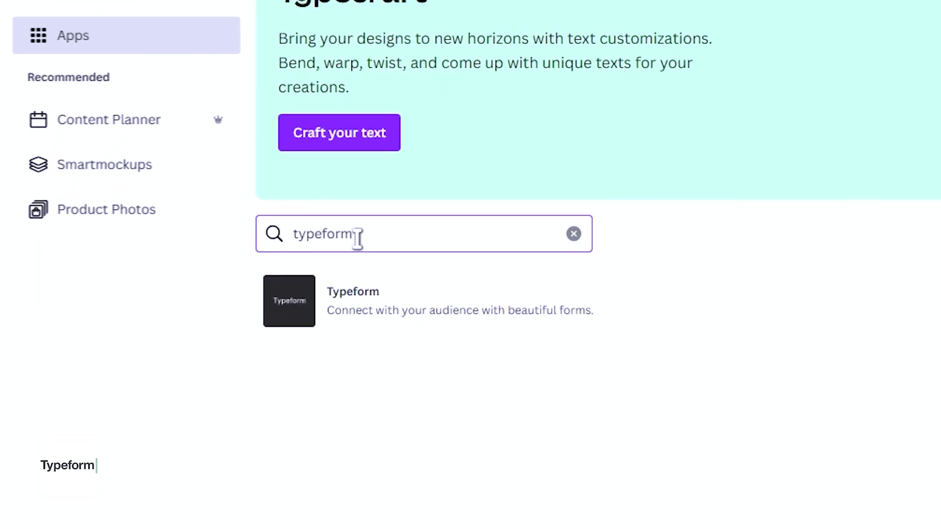
{"action": "left_click", "coordinate": [399, 287]}
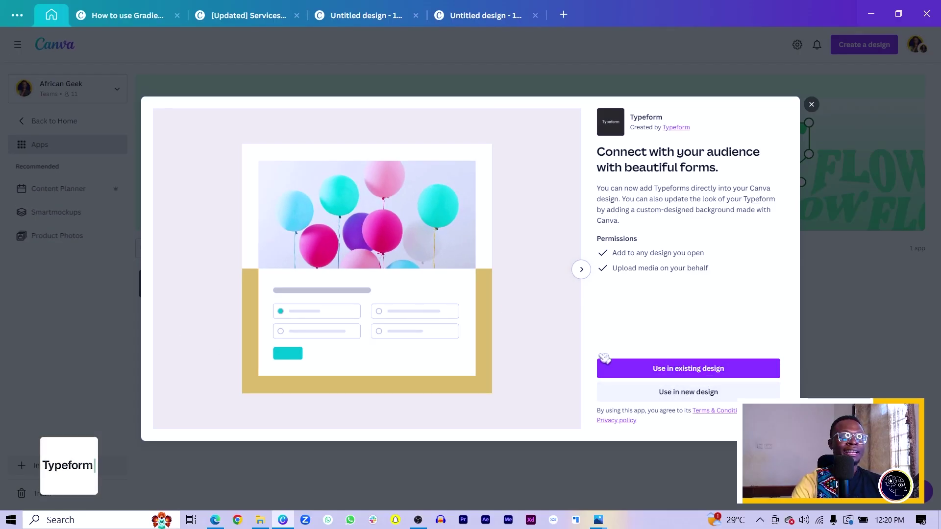
{"action": "left_click", "coordinate": [668, 392]}
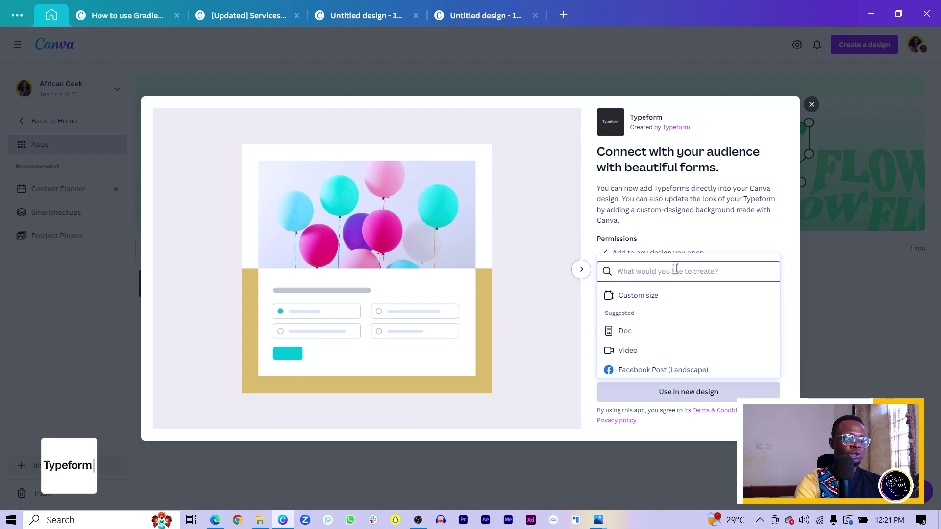
{"action": "type", "text": "presentation"}
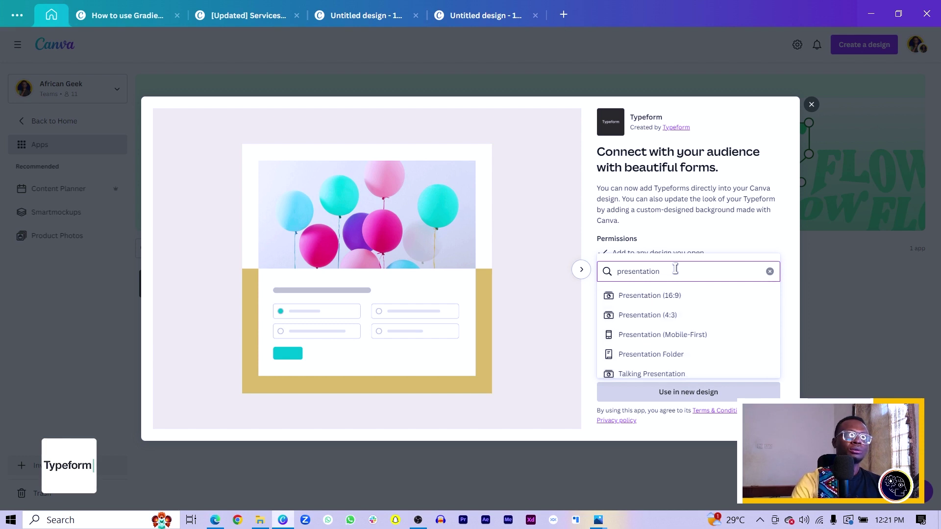
Step: Create a 16:9 presentation and place the African Geek Tutorial Survey form across the page's lower part
{"action": "left_click", "coordinate": [652, 296]}
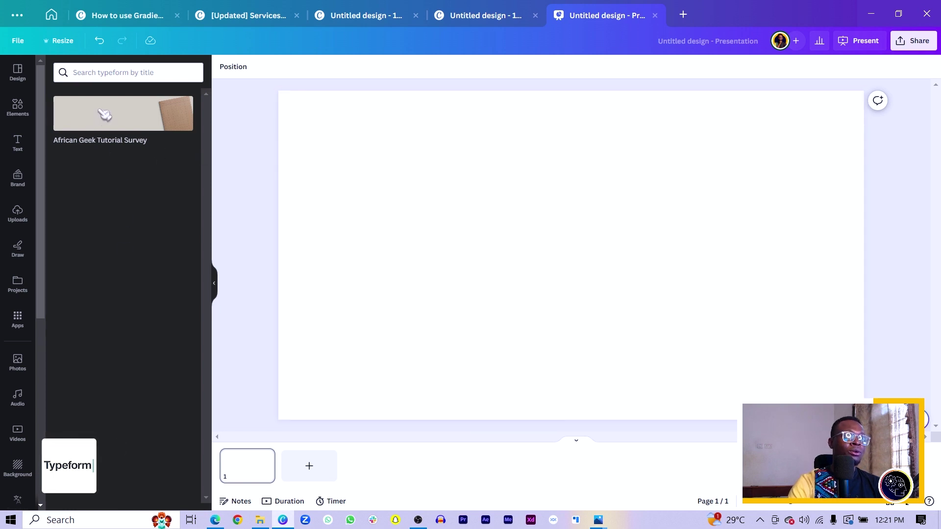
{"action": "left_click", "coordinate": [106, 116]}
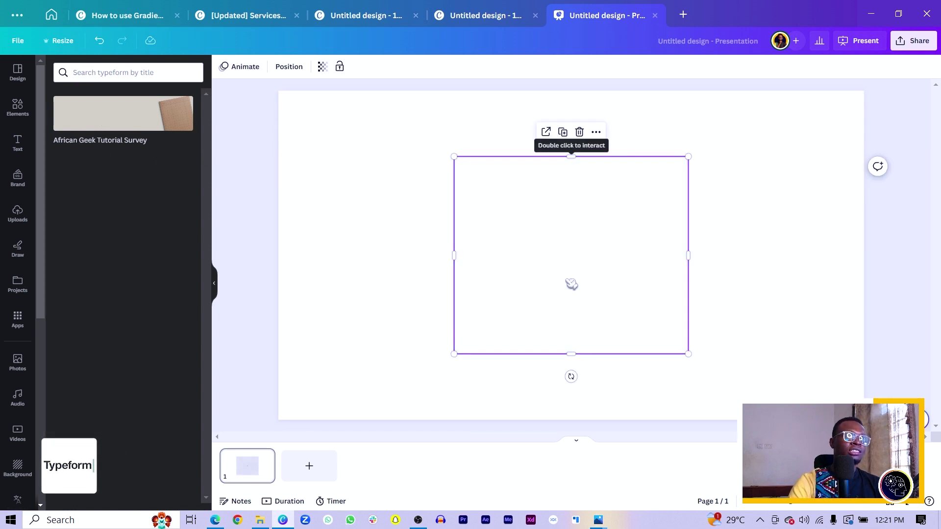
{"action": "left_click_drag", "start_coordinate": [563, 269], "coordinate": [382, 331]}
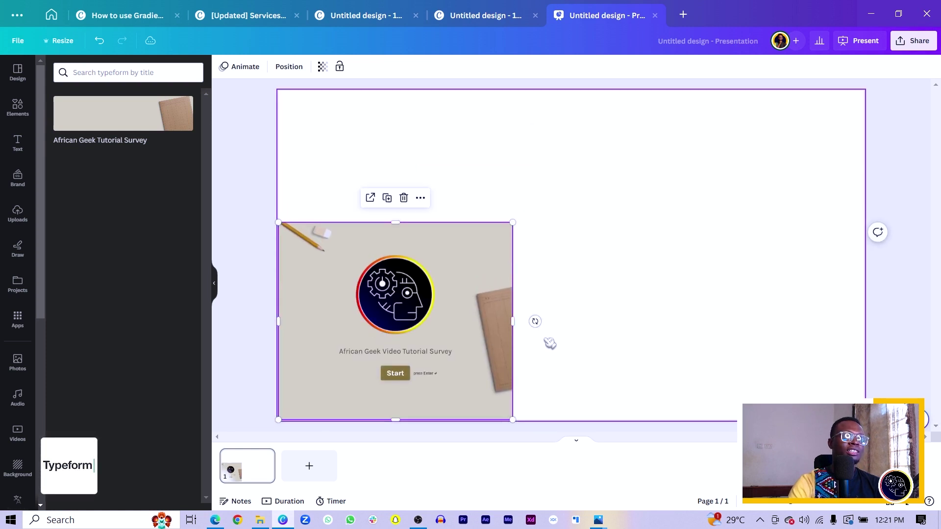
{"action": "left_click_drag", "start_coordinate": [513, 321], "coordinate": [864, 321]}
{"action": "left_click_drag", "start_coordinate": [582, 224], "coordinate": [567, 154]}
Step: Give the page background a cyan-to-yellow gradient
{"action": "left_click", "coordinate": [454, 118]}
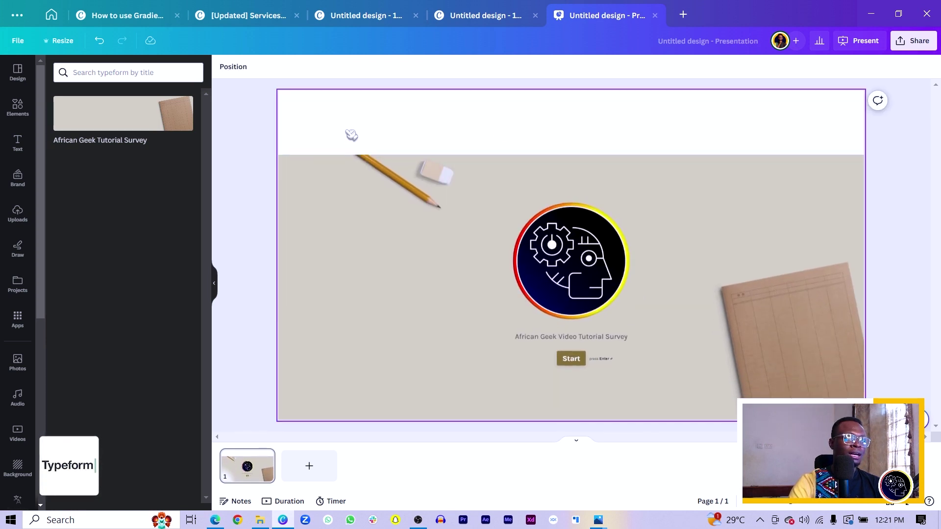
{"action": "left_click", "coordinate": [223, 67]}
{"action": "left_click", "coordinate": [54, 199]}
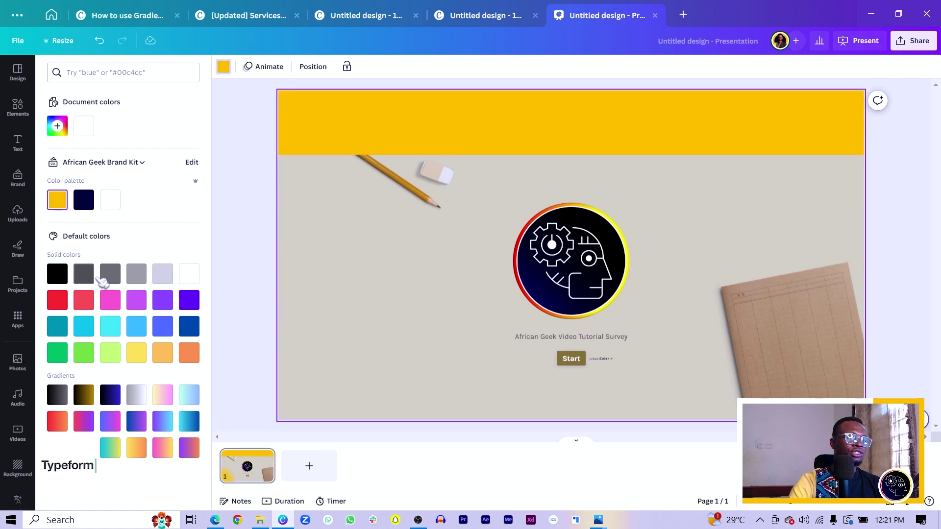
{"action": "left_click", "coordinate": [117, 447]}
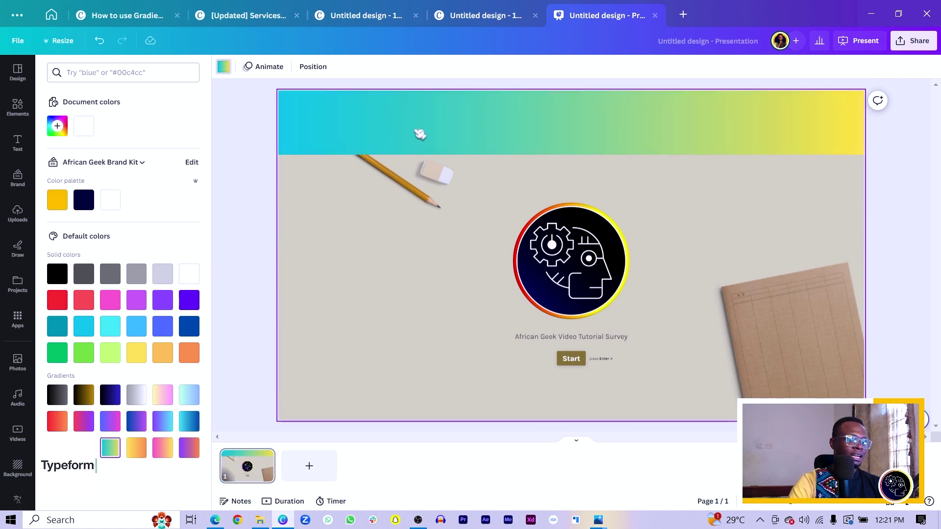
Step: Add a centred 'Fill this form!' heading at size 108 in the gradient band, then choose a view-only link
{"action": "key", "text": "t"}
{"action": "left_click_drag", "start_coordinate": [581, 286], "coordinate": [574, 155]}
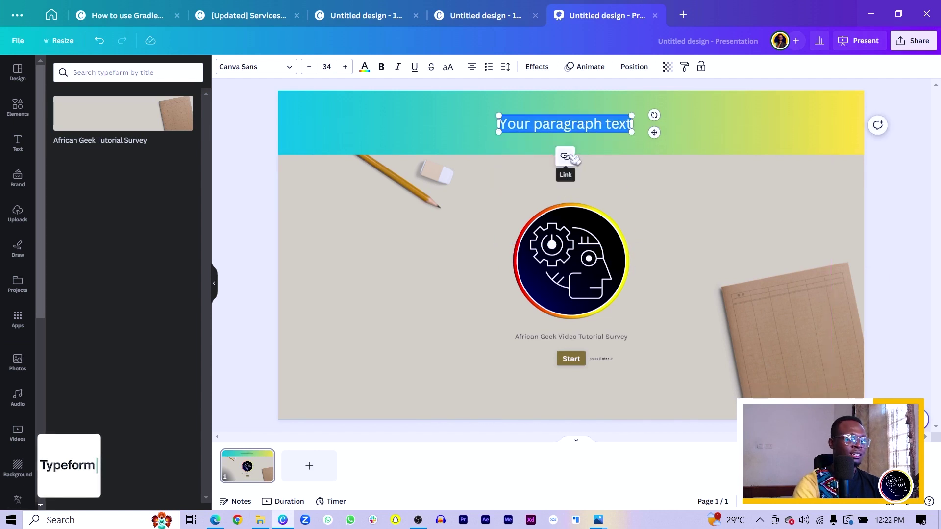
{"action": "type", "text": "Fill this form!"}
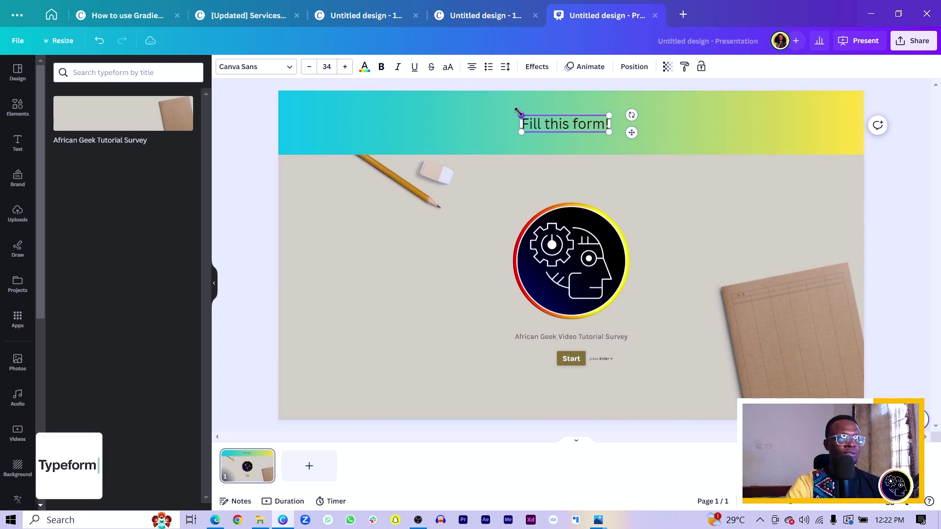
{"action": "left_click_drag", "start_coordinate": [518, 112], "coordinate": [426, 95]}
{"action": "left_click", "coordinate": [544, 167]}
{"action": "mouse_move", "coordinate": [544, 130]}
{"action": "left_mouse_down"}
{"action": "mouse_move", "coordinate": [586, 130]}
{"action": "mouse_move", "coordinate": [556, 131]}
{"action": "left_mouse_up"}
{"action": "left_click", "coordinate": [913, 43]}
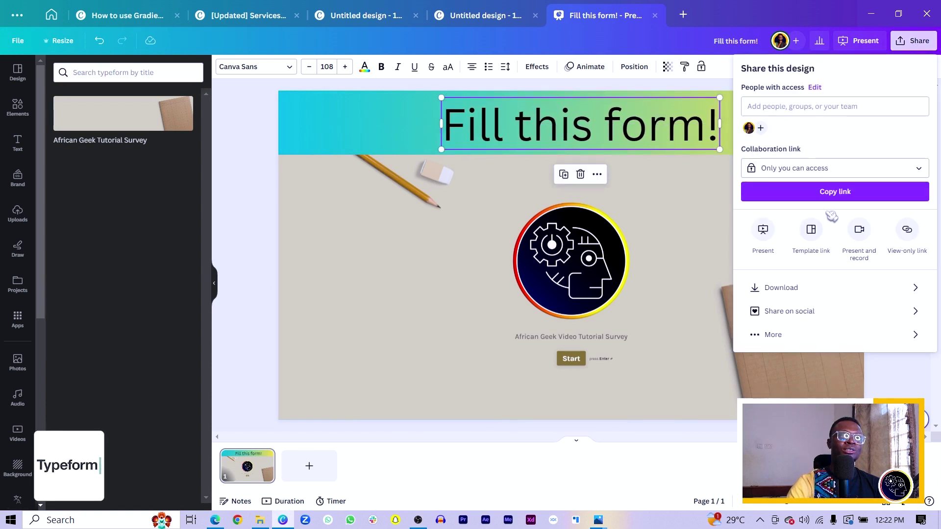
{"action": "left_click", "coordinate": [907, 232]}
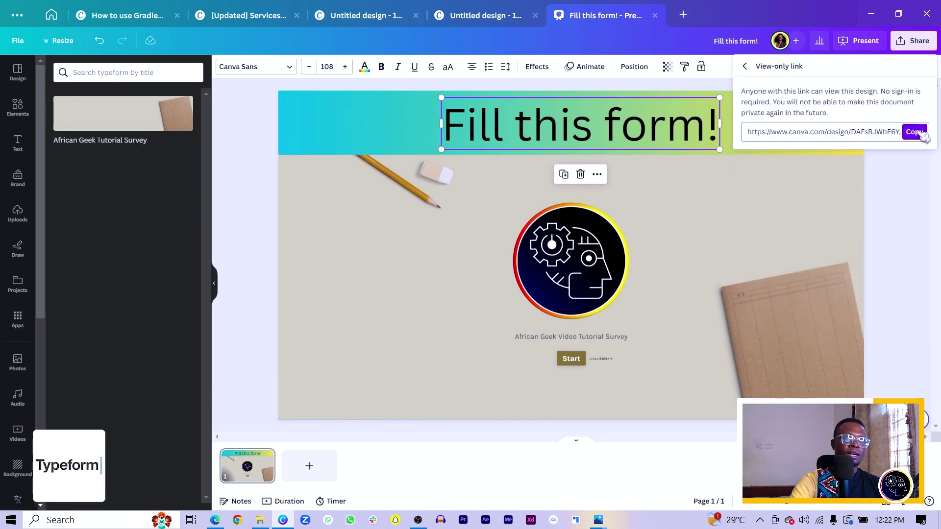
Step: Open a new InPrivate window and load the pasted view-only link to the Fill this form! design
{"action": "right_click", "coordinate": [216, 520]}
{"action": "left_click", "coordinate": [655, 117]}
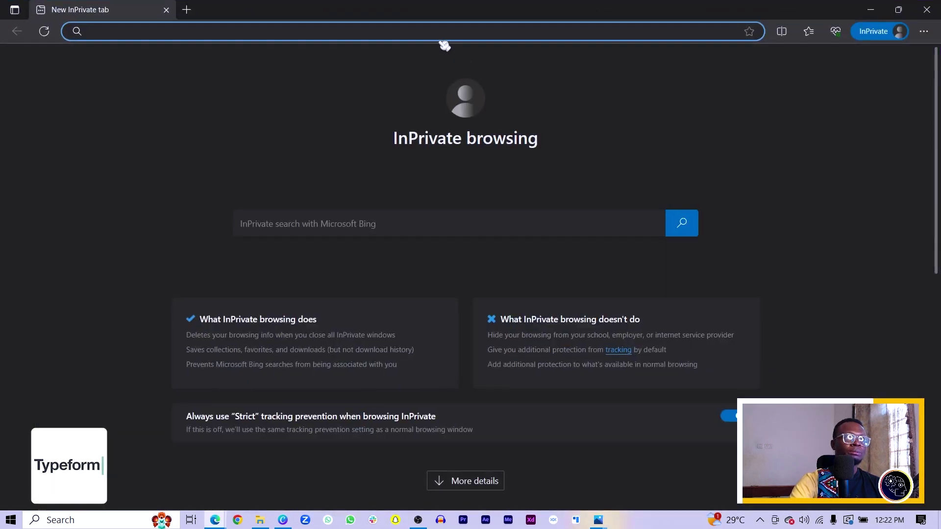
{"action": "key", "text": "ctrl+v"}
{"action": "key", "text": "Return"}
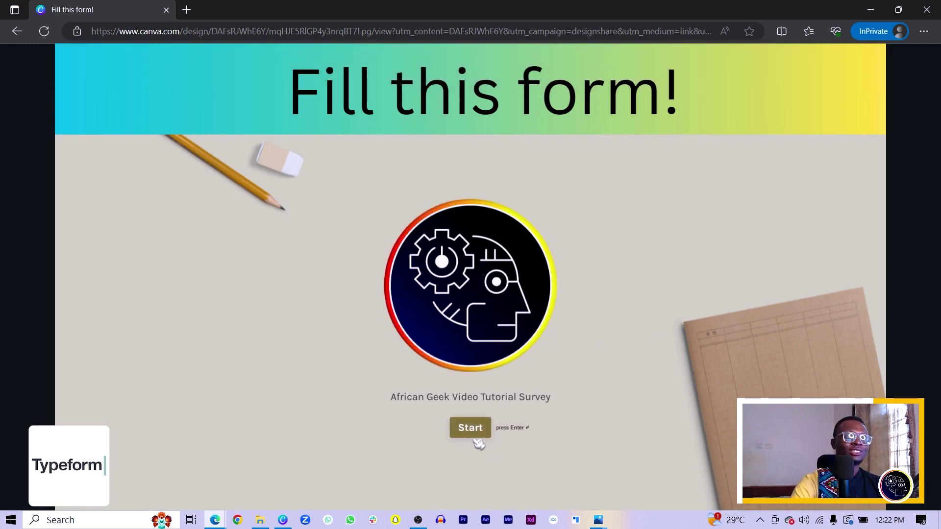
{"action": "left_click", "coordinate": [472, 429]}
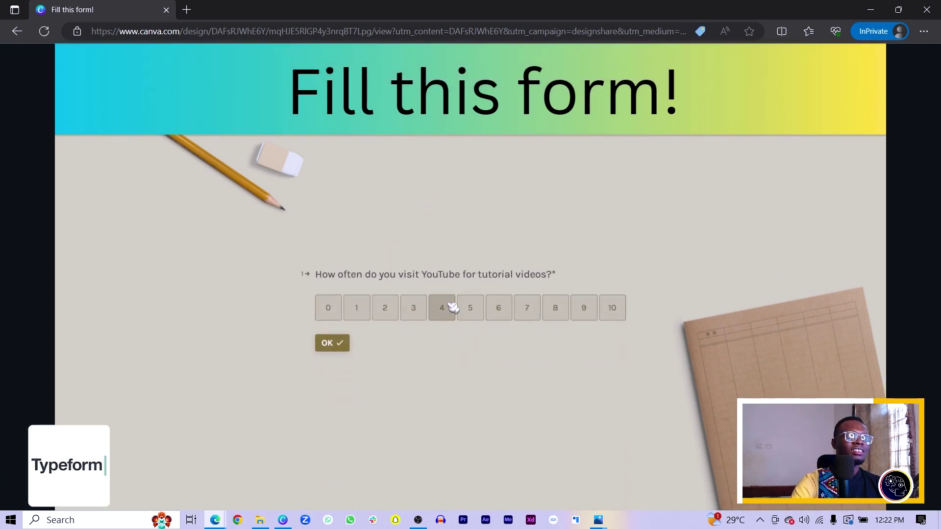
{"action": "left_click", "coordinate": [337, 344]}
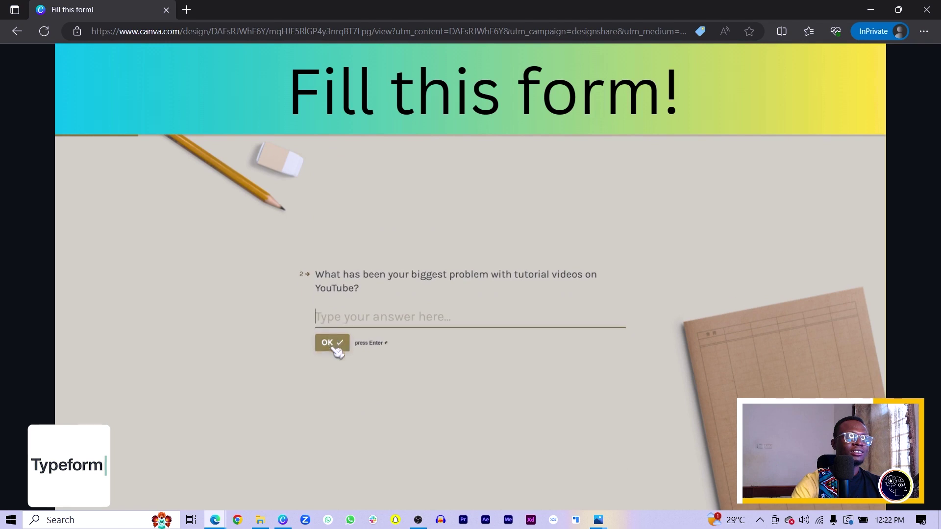
{"action": "left_click", "coordinate": [332, 345]}
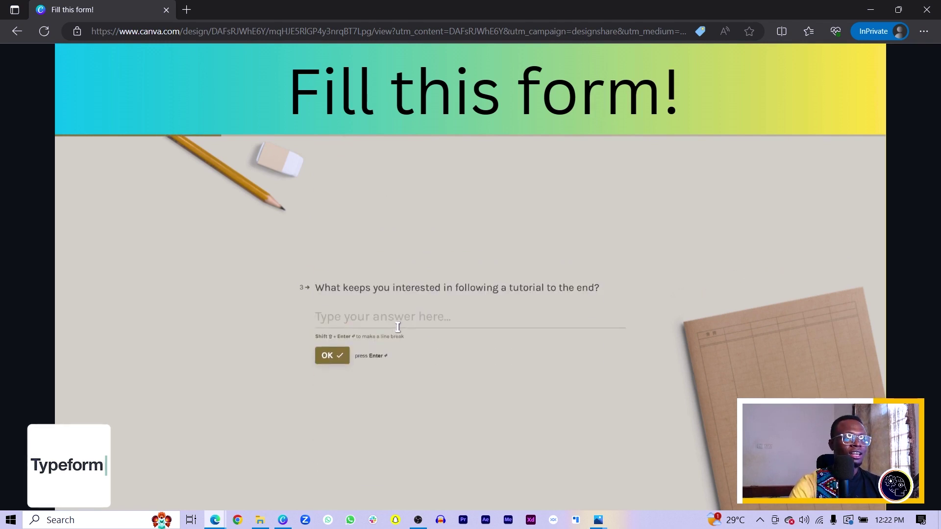
{"action": "left_click", "coordinate": [326, 345]}
{"action": "left_click", "coordinate": [338, 350]}
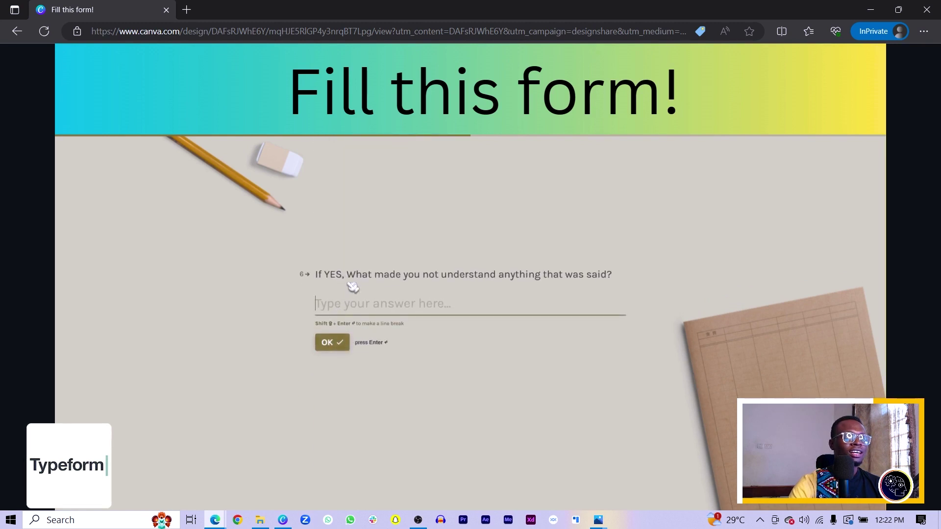
{"action": "left_click", "coordinate": [333, 342]}
{"action": "left_click", "coordinate": [339, 342]}
{"action": "left_click", "coordinate": [333, 337]}
{"action": "left_click", "coordinate": [335, 348]}
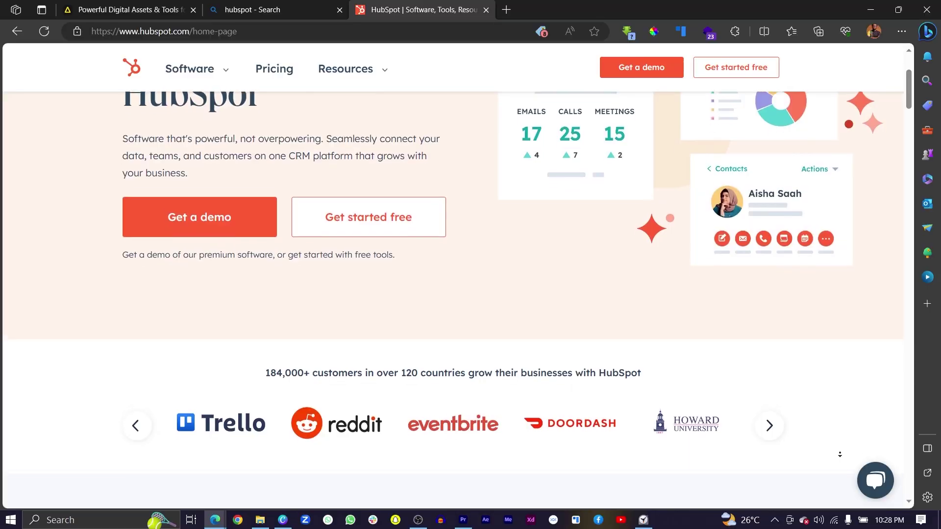
Step: Search the apps for HubSpot, open its details and start a new design with it
{"action": "scroll", "coordinate": [840, 454], "scroll_direction": "down", "scroll_amount": 1}
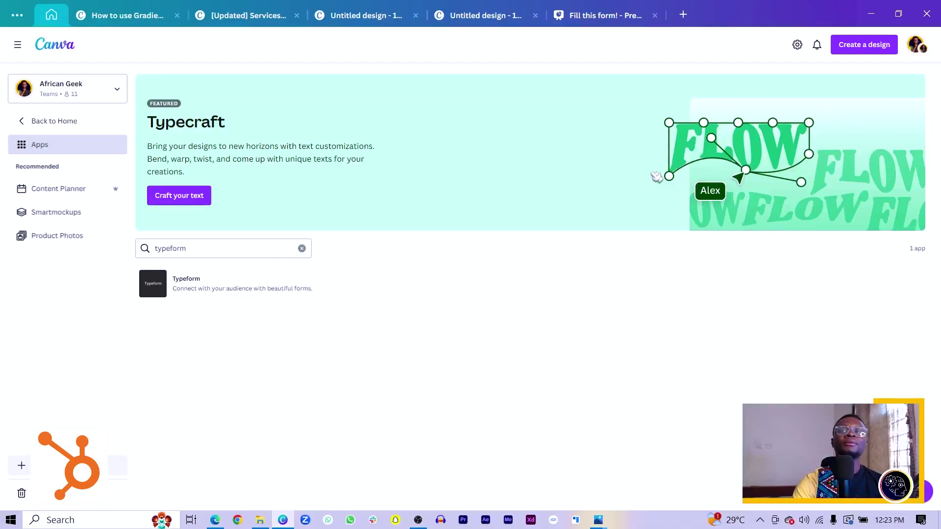
{"action": "left_click", "coordinate": [202, 251]}
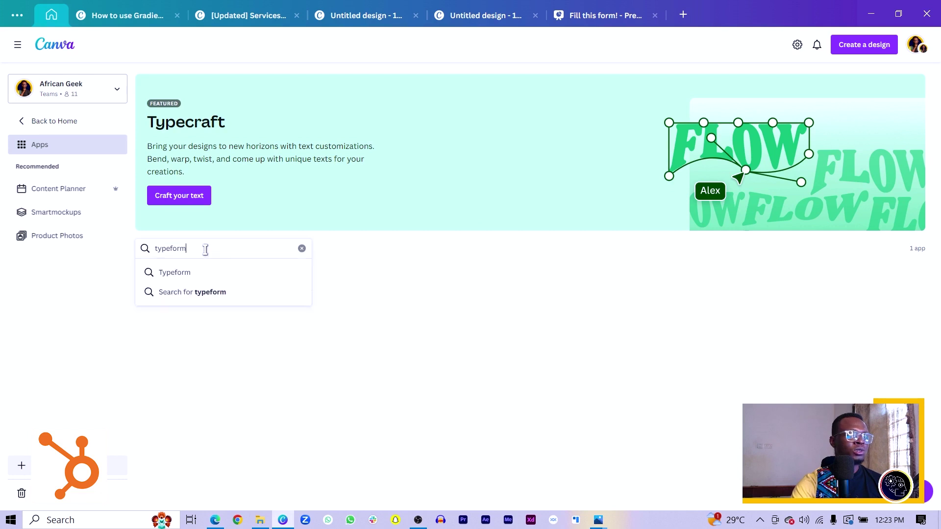
{"action": "type", "text": "hubspo"}
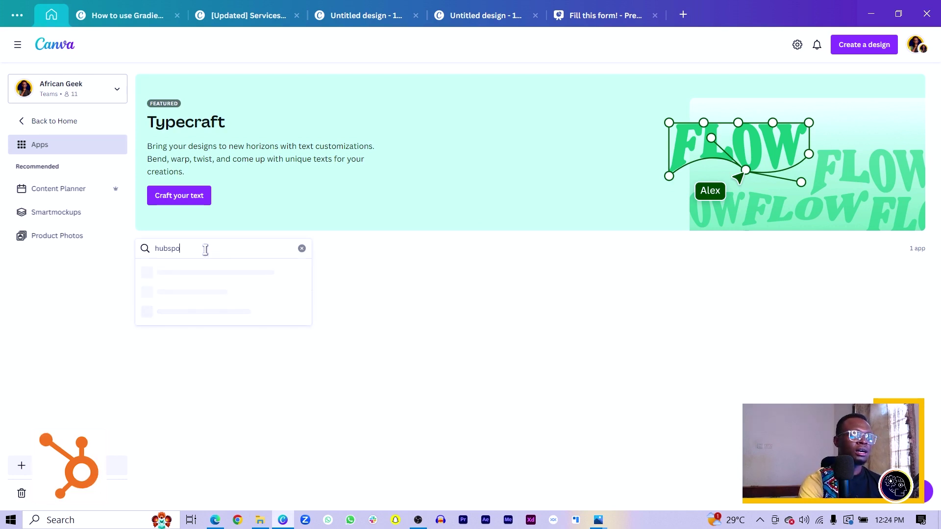
{"action": "key", "text": "Down"}
{"action": "key", "text": "Return"}
{"action": "left_click", "coordinate": [218, 288]}
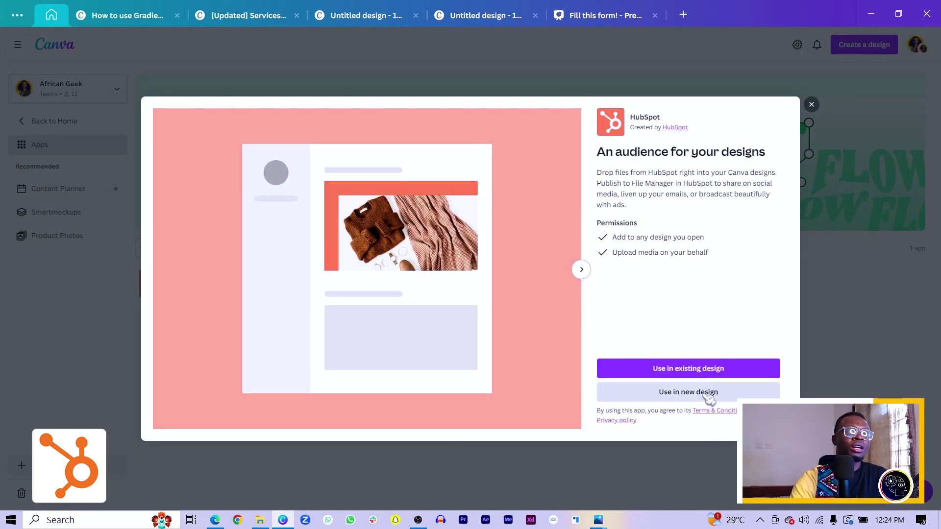
{"action": "left_click", "coordinate": [708, 392]}
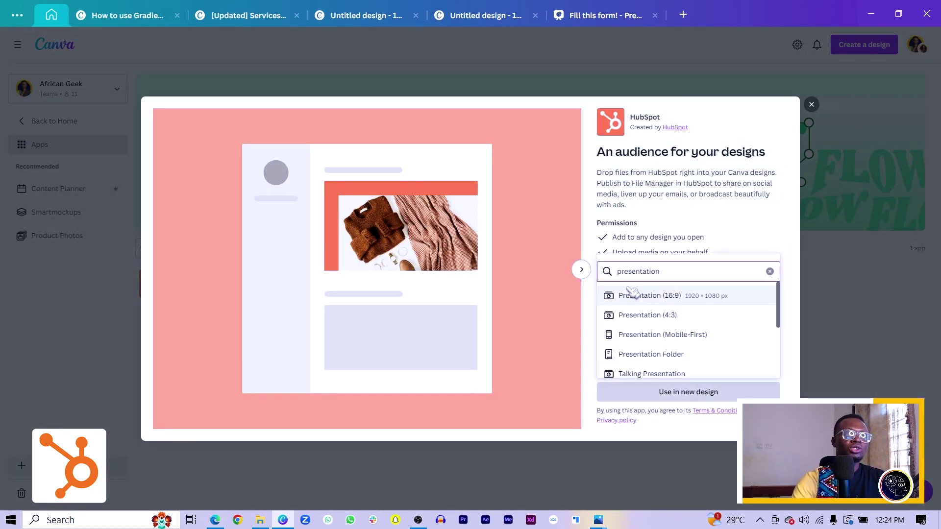
Step: Start a new Presentation (16:9) design to use with the HubSpot app
{"action": "left_click", "coordinate": [634, 302]}
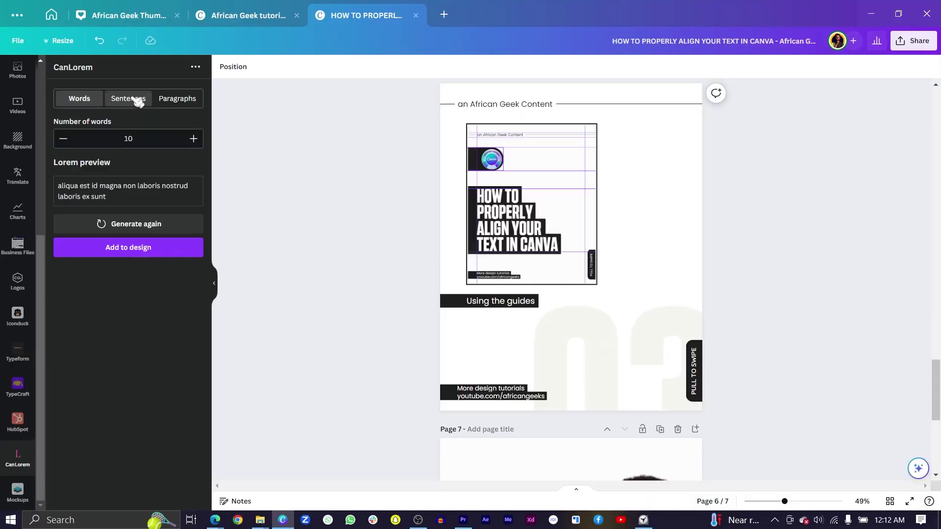
Step: Insert three CanLorem lorem sentences into the text-alignment tutorial design, then return to the Apps page
{"action": "left_click", "coordinate": [136, 99]}
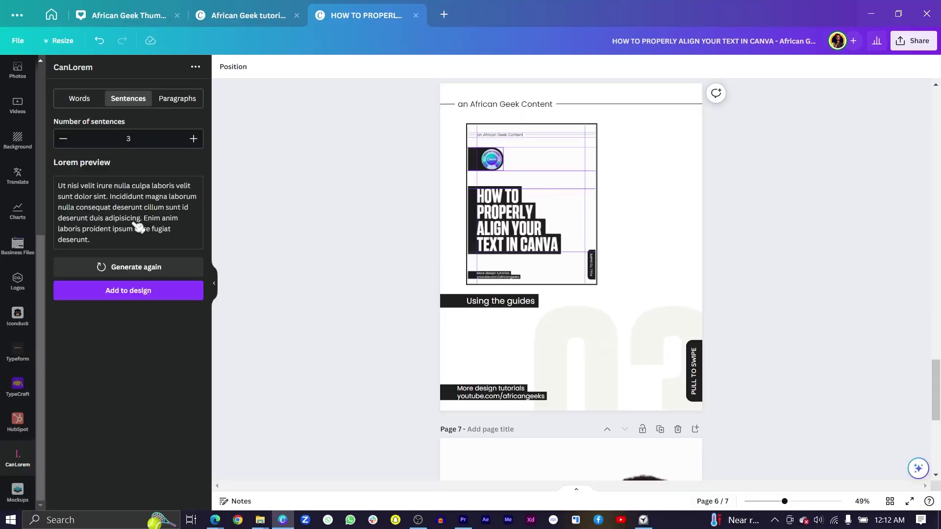
{"action": "left_click", "coordinate": [129, 291]}
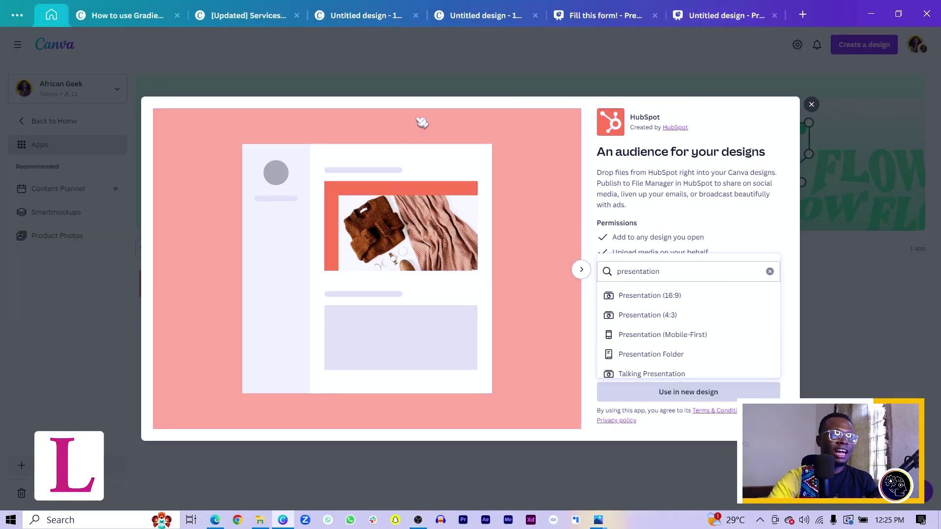
{"action": "left_click", "coordinate": [426, 61]}
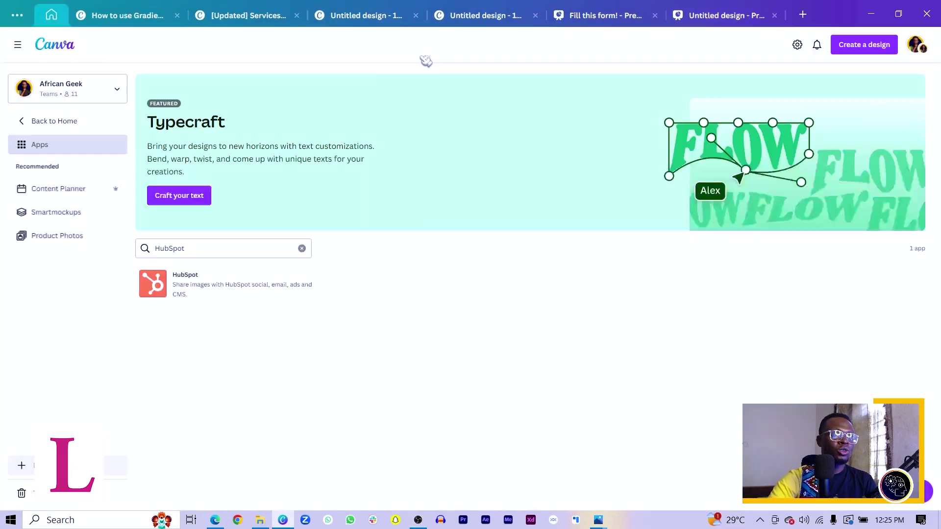
Step: Search Apps for 'canlorem' and launch a new Presentation (4:3) design from CanLorem
{"action": "left_click", "coordinate": [213, 247]}
{"action": "type", "text": "canl"}
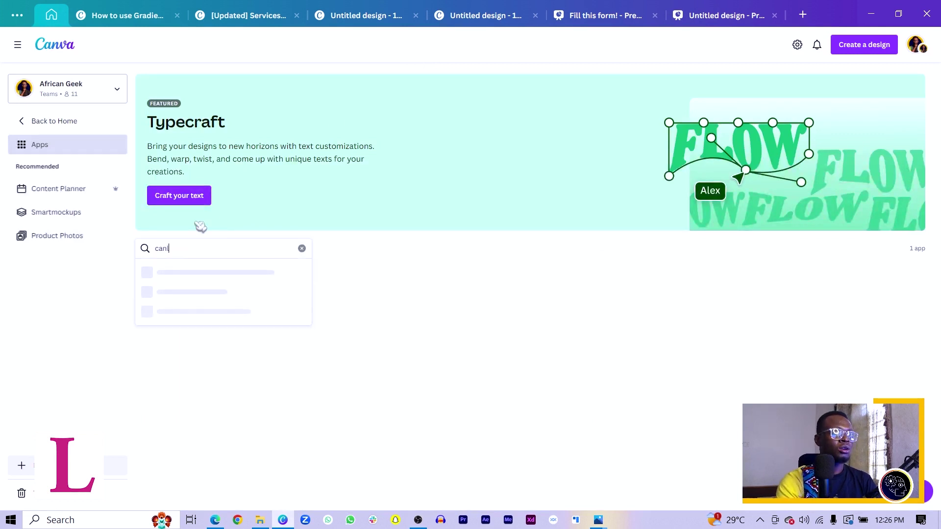
{"action": "type", "text": "orem"}
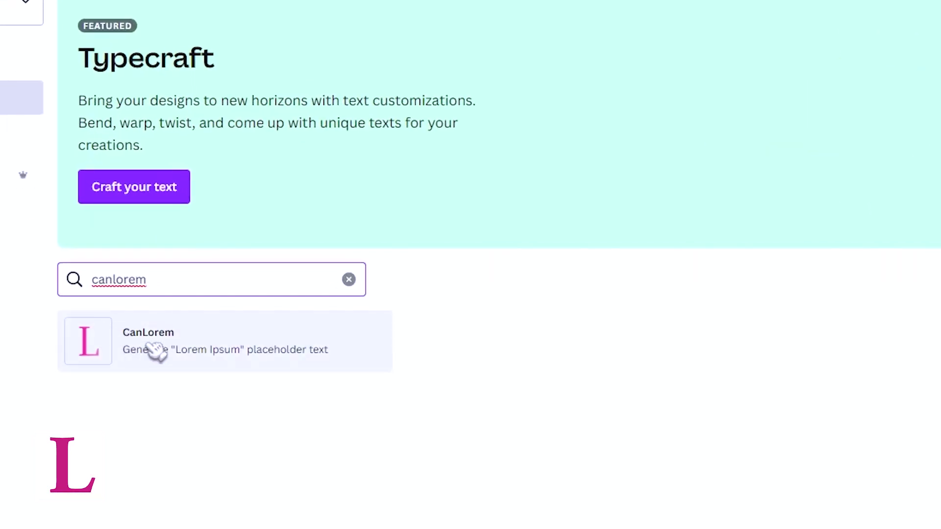
{"action": "left_click", "coordinate": [221, 357]}
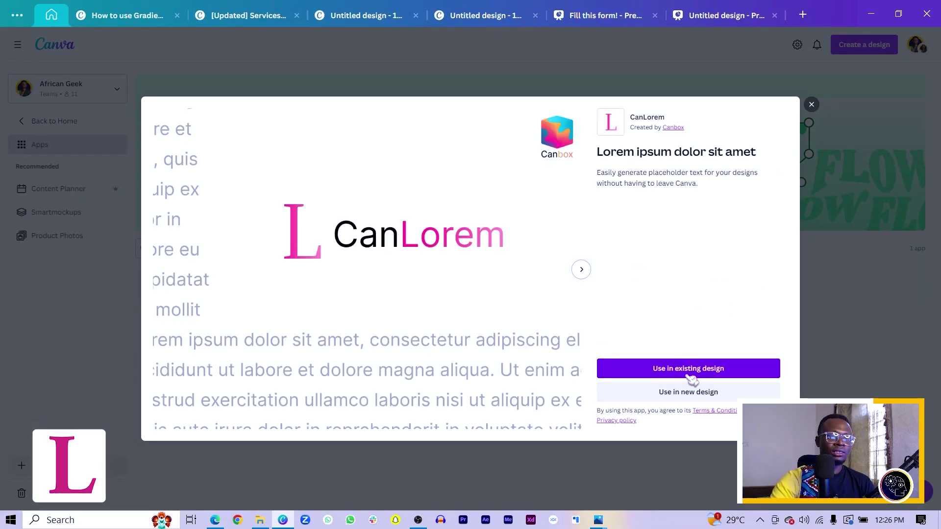
{"action": "left_click", "coordinate": [689, 394]}
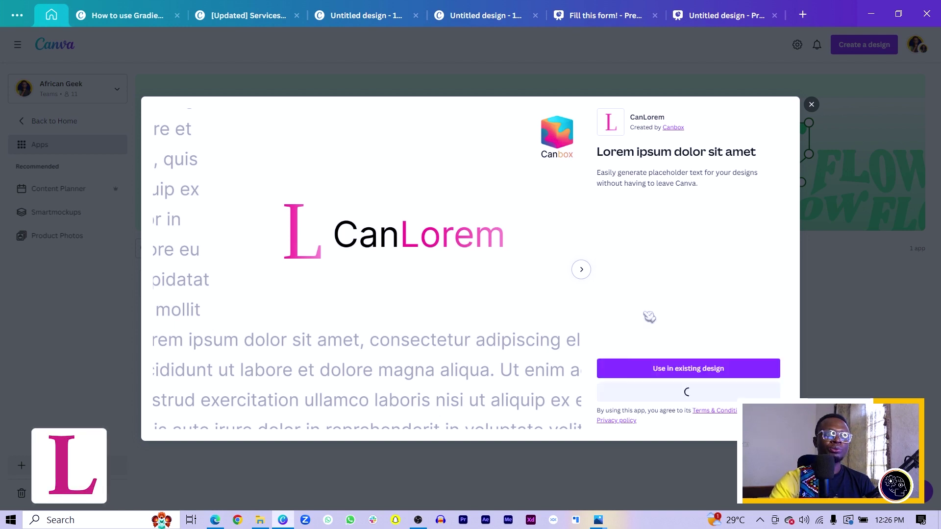
{"action": "left_click", "coordinate": [644, 316]}
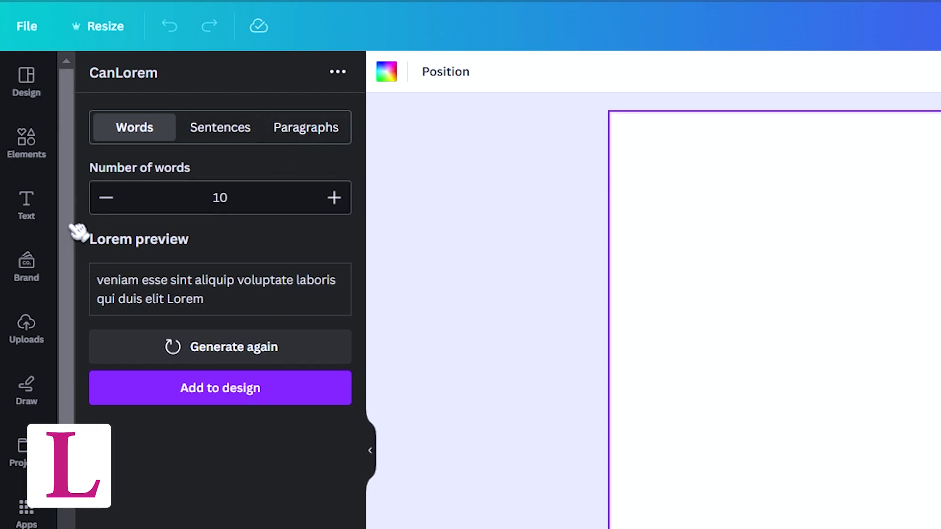
Step: Add a four-sentence CanLorem lorem text block to the page
{"action": "left_click", "coordinate": [215, 142]}
{"action": "left_click", "coordinate": [334, 198]}
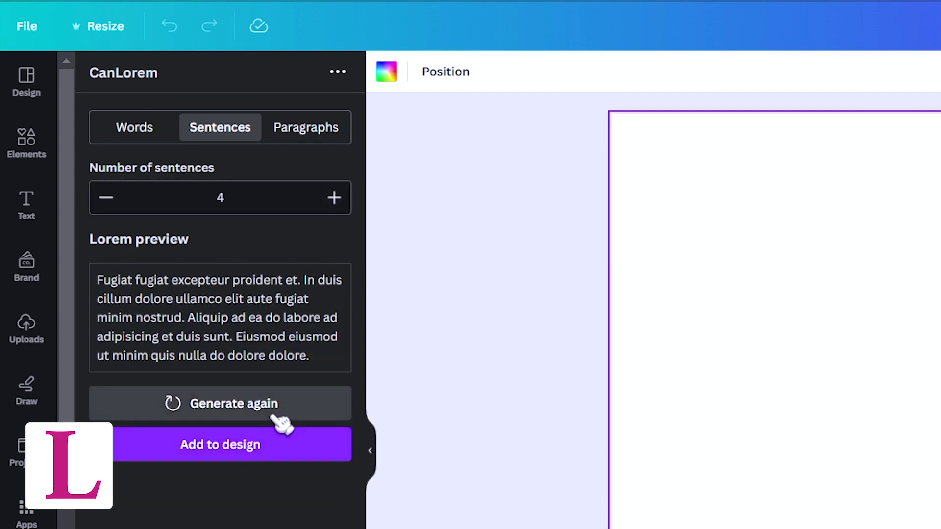
{"action": "left_click", "coordinate": [286, 443]}
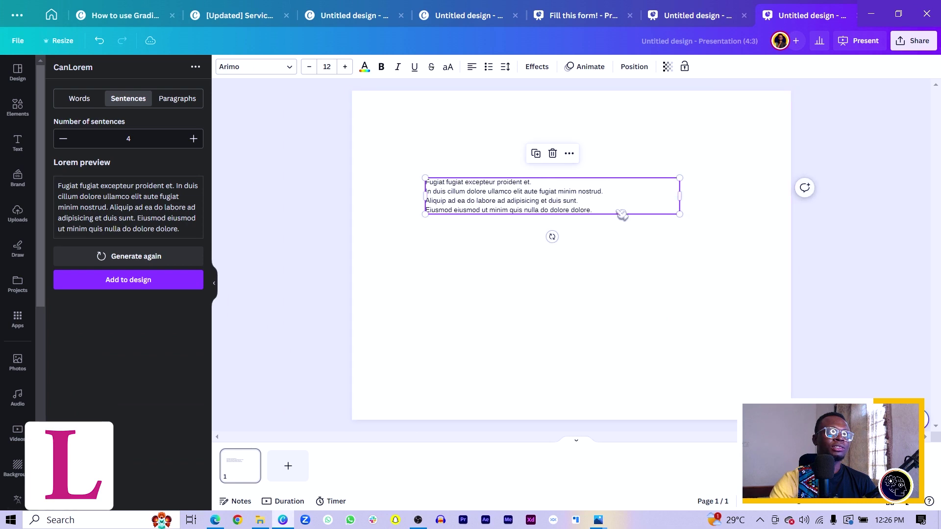
{"action": "left_click", "coordinate": [609, 191]}
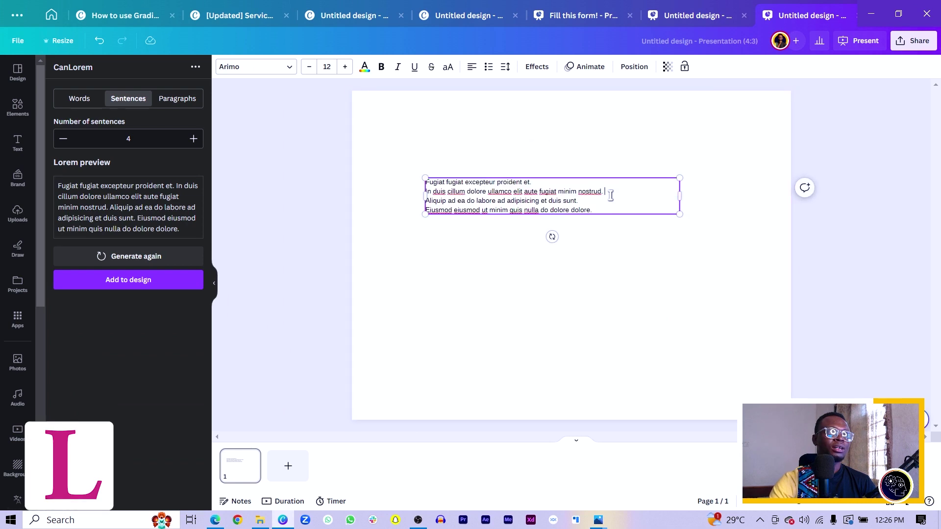
{"action": "left_click", "coordinate": [545, 231]}
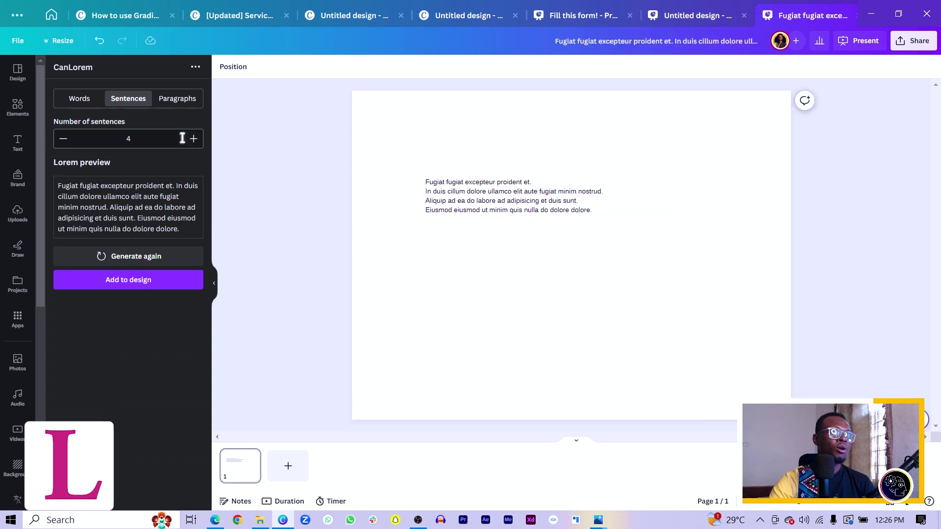
Step: Add a three-paragraph lorem block and move it to the page's upper right
{"action": "left_click", "coordinate": [177, 99]}
{"action": "type", "text": "3"}
{"action": "scroll", "coordinate": [152, 494], "scroll_direction": "down", "scroll_amount": 1}
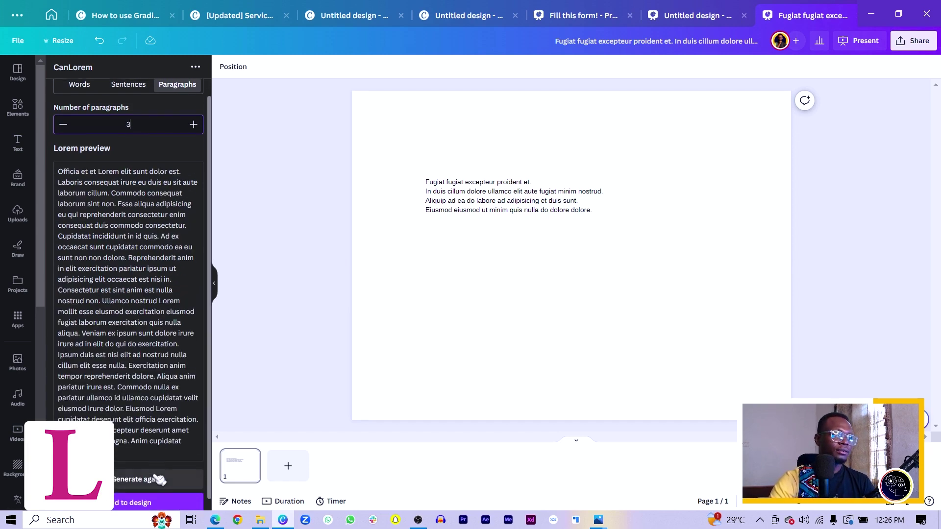
{"action": "left_click", "coordinate": [142, 494]}
{"action": "left_click_drag", "start_coordinate": [548, 380], "coordinate": [671, 209]}
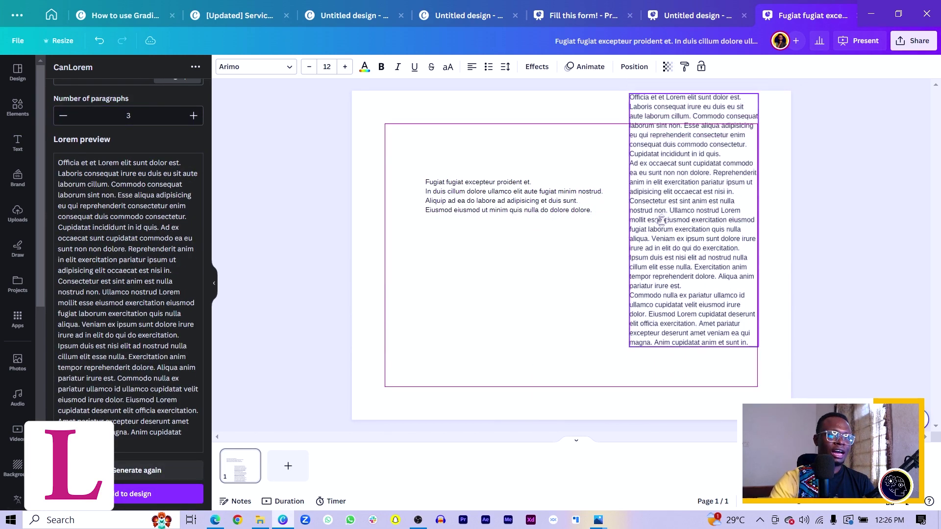